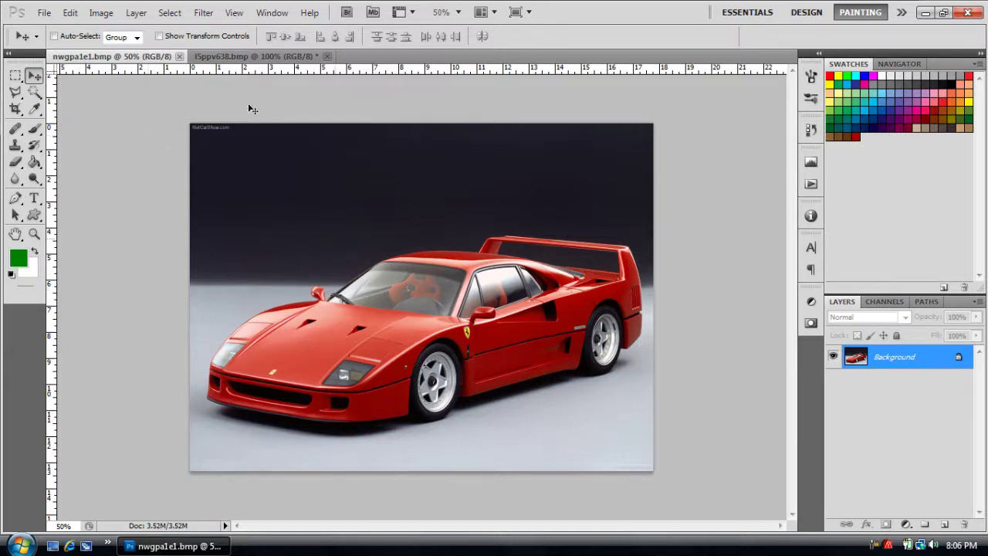
# Duplicate the Background layer of the nwgpa1e1.bmp car photo
pyautogui.click(255, 57)
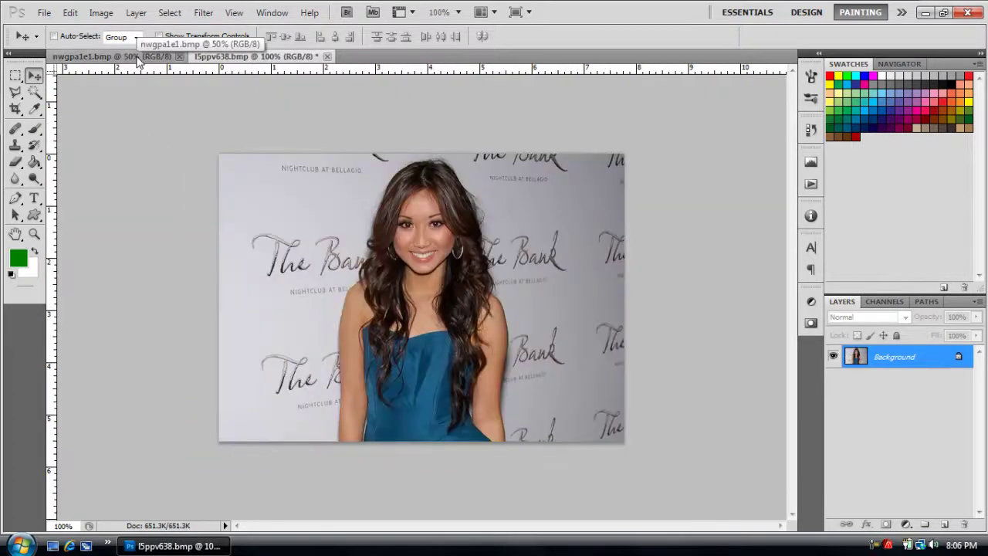
pyautogui.click(143, 57)
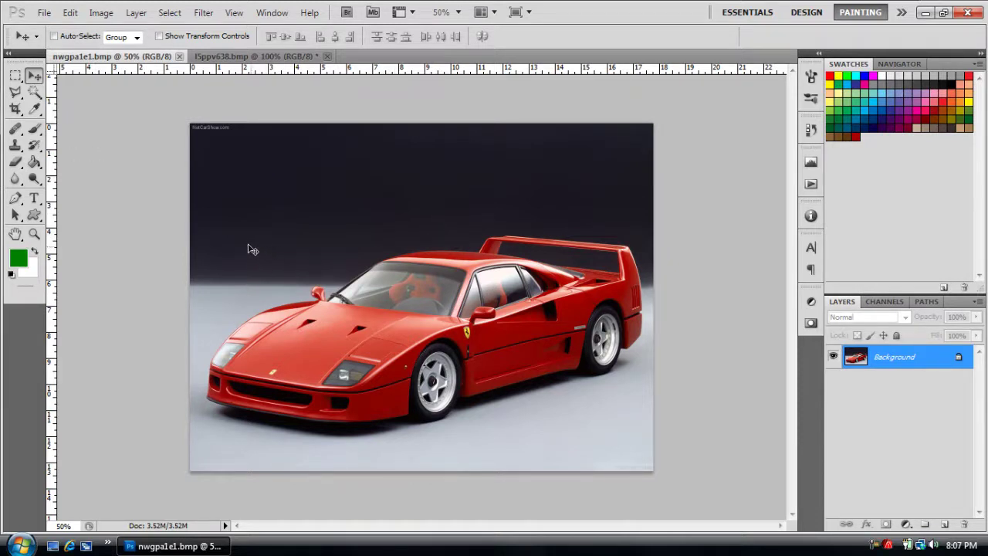
pyautogui.doubleClick(884, 358)
pyautogui.press('Return')
pyautogui.moveTo(907, 361); pyautogui.dragTo(945, 524)
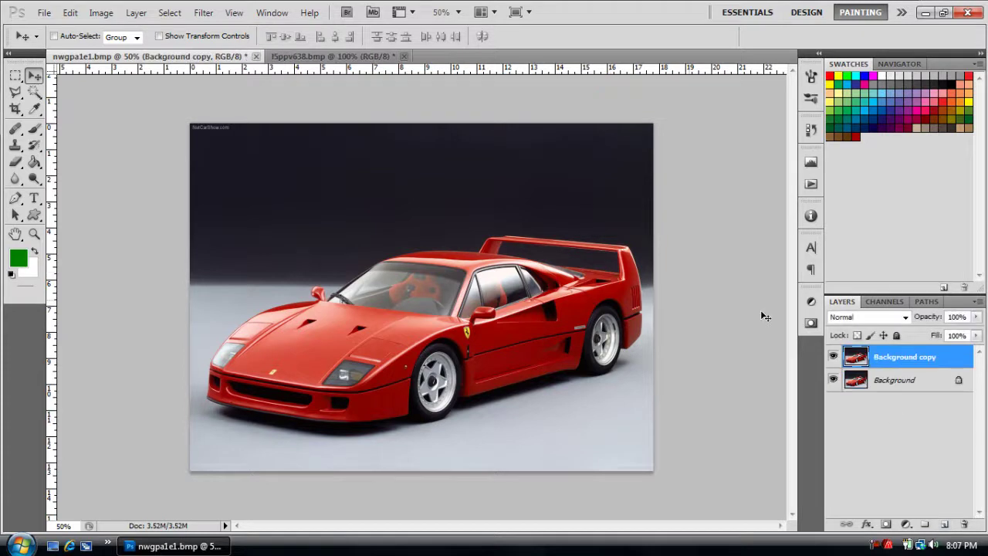
# Set the Brush tool to Color mode and choose the blue 0058dd as the foreground colour
pyautogui.click(34, 128)
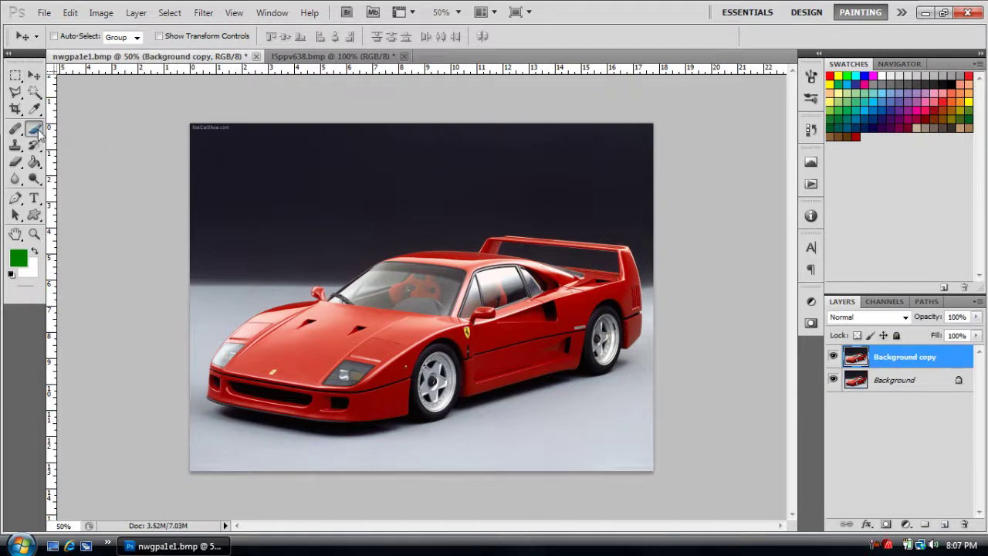
pyautogui.click(215, 37)
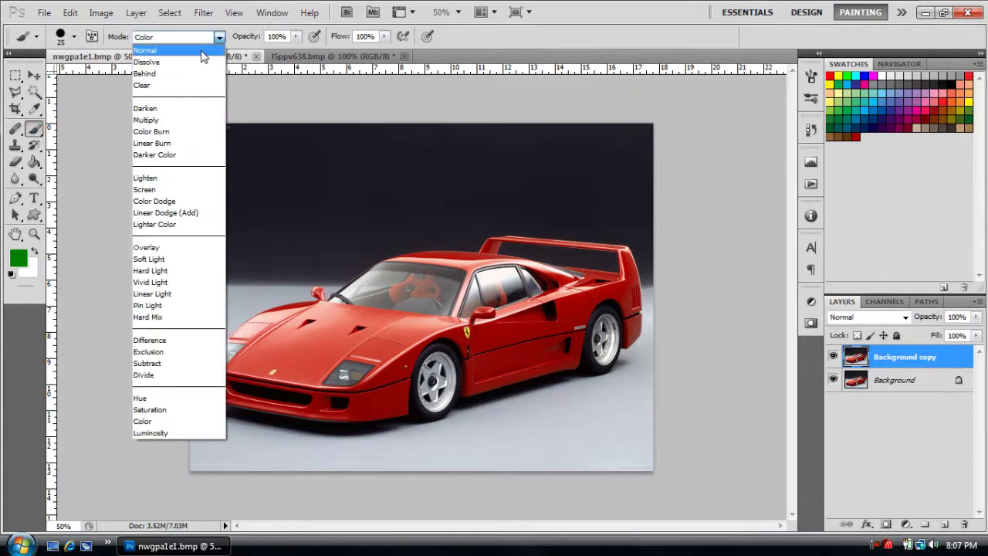
pyautogui.click(154, 422)
pyautogui.click(17, 257)
pyautogui.click(328, 240)
pyautogui.moveTo(328, 234)
pyautogui.mouseDown()
pyautogui.moveTo(330, 205)
pyautogui.moveTo(330, 255)
pyautogui.mouseUp()
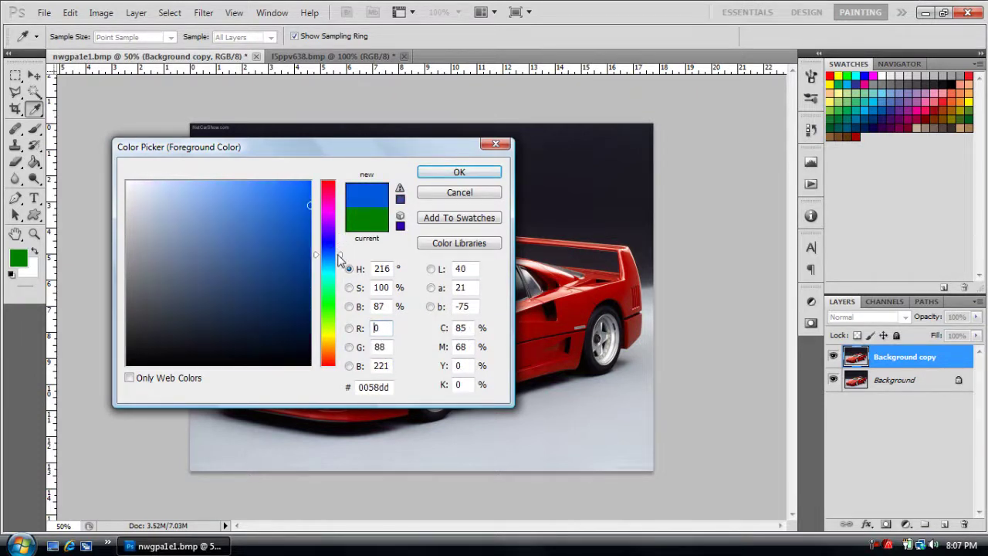
pyautogui.click(439, 191)
# Try painting a blue stroke on the car's hood in Normal brush mode, and return the brush to Color mode
pyautogui.press('b')
pyautogui.press('z')
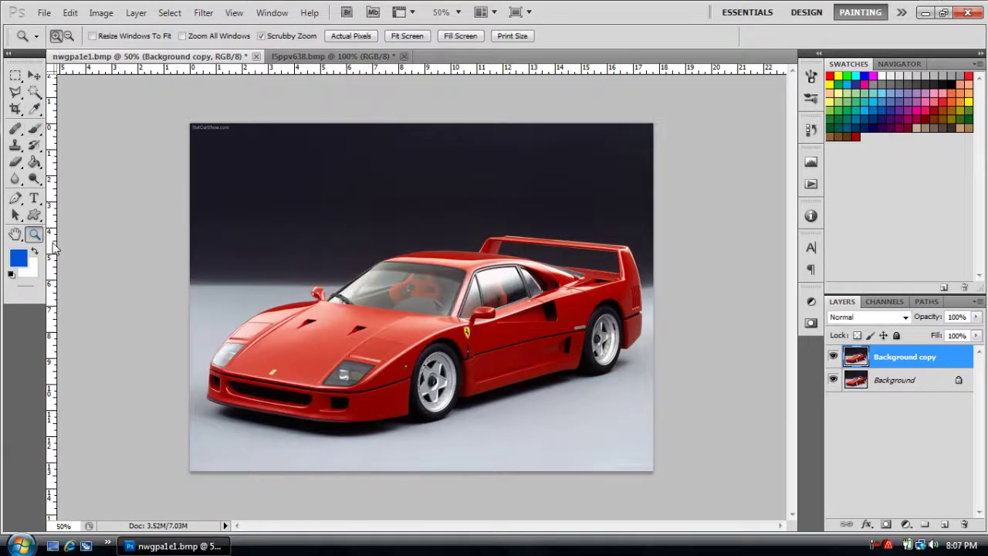
pyautogui.click(335, 352)
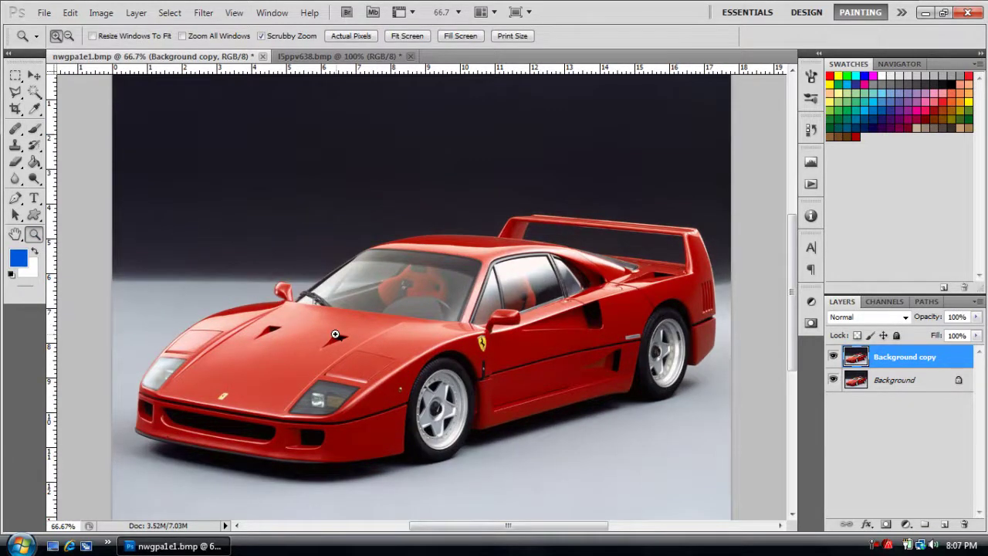
pyautogui.click(335, 334)
pyautogui.click(355, 338)
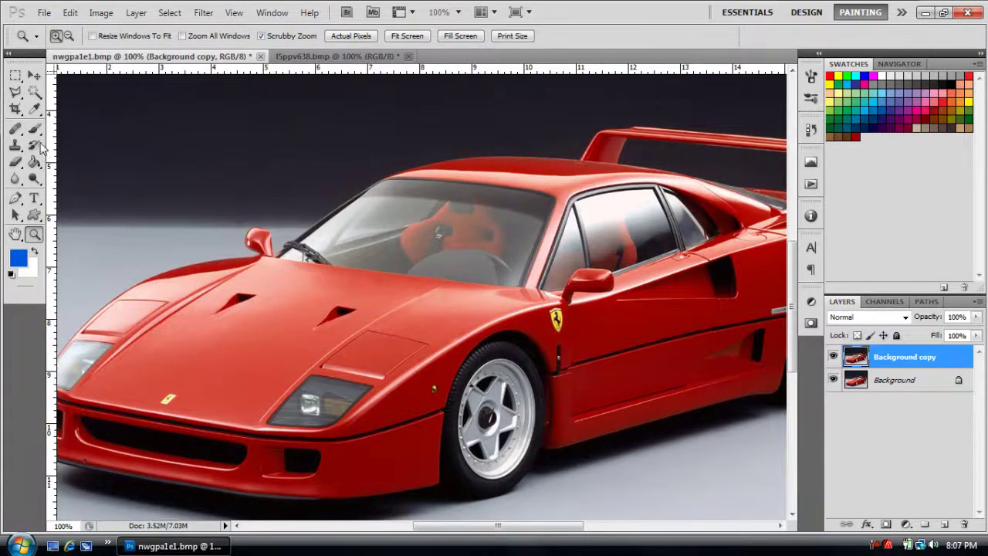
pyautogui.press('b')
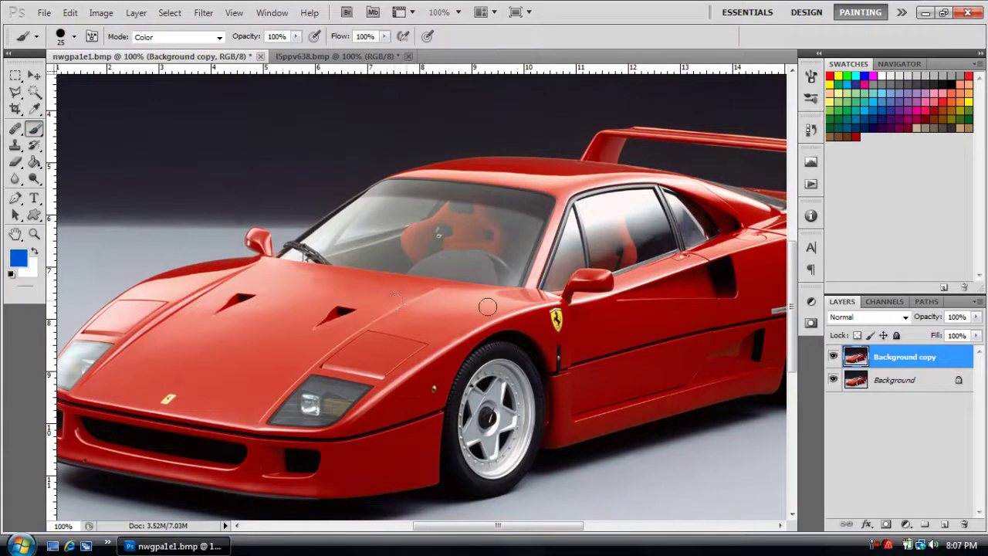
pyautogui.click(178, 37)
pyautogui.click(174, 44)
pyautogui.moveTo(344, 318)
pyautogui.mouseDown()
pyautogui.moveTo(328, 336)
pyautogui.moveTo(309, 332)
pyautogui.moveTo(261, 364)
pyautogui.mouseUp()
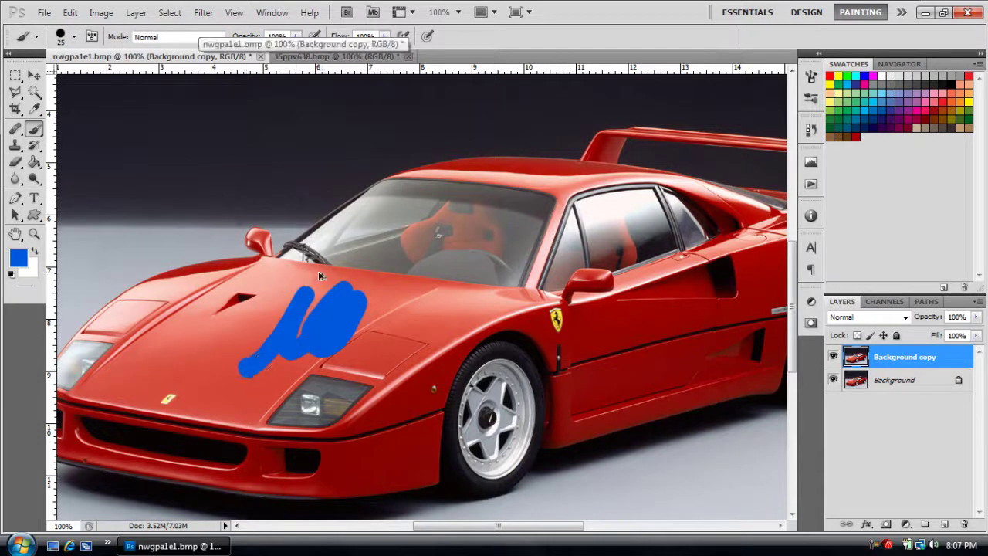
pyautogui.hotkey('ctrl', 'z')
pyautogui.click(199, 38)
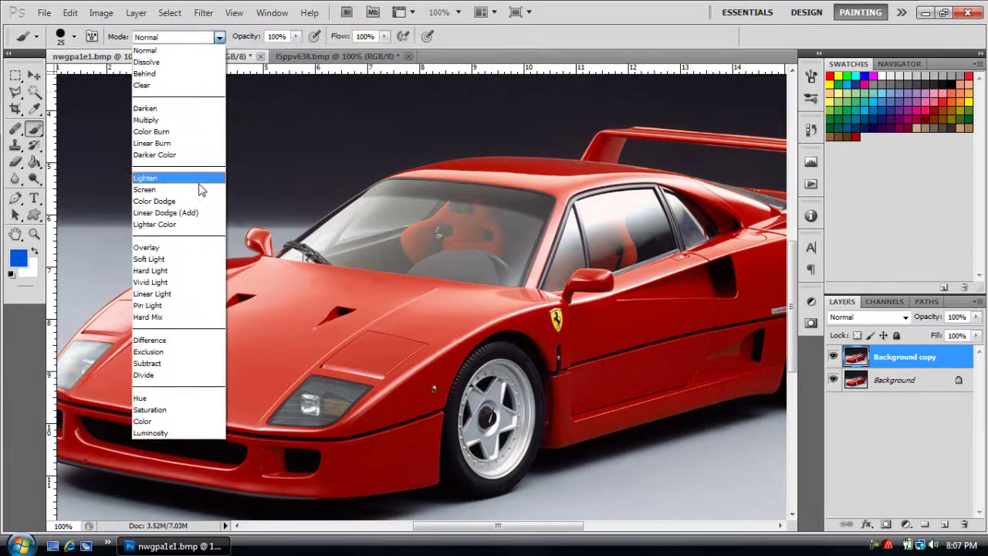
pyautogui.click(169, 421)
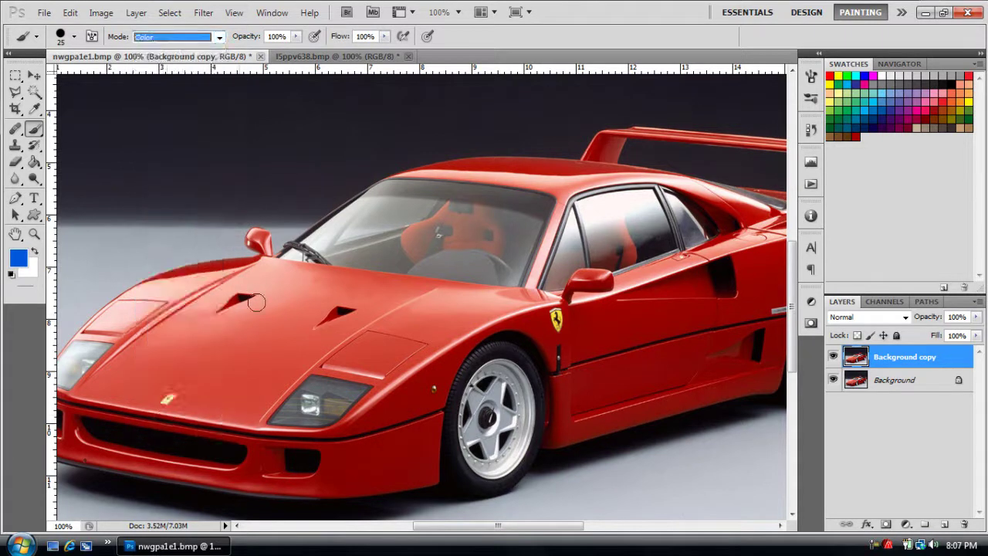
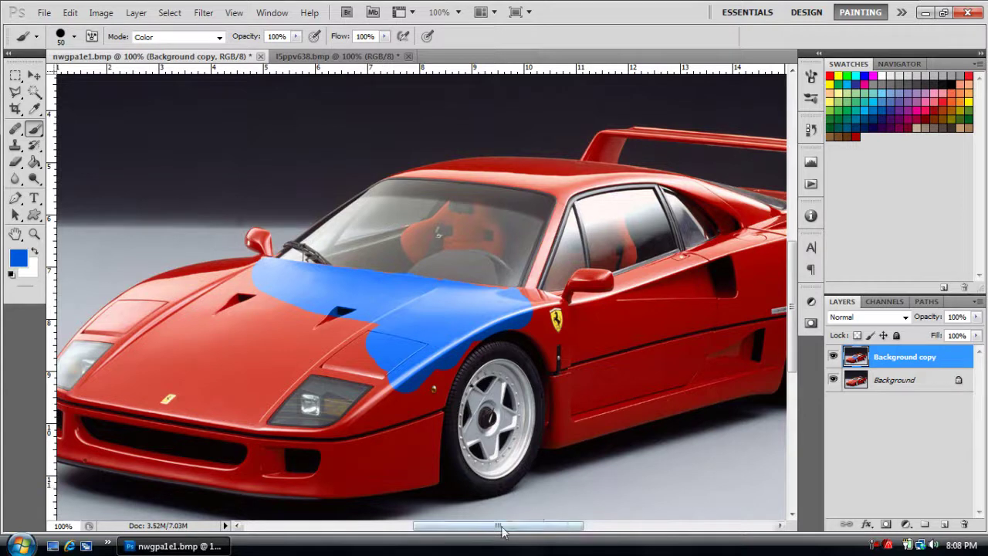
# Trace a closed Pen path around the windshield to exclude the glass from the car body outline
pyautogui.moveTo(497, 529); pyautogui.dragTo(484, 529)
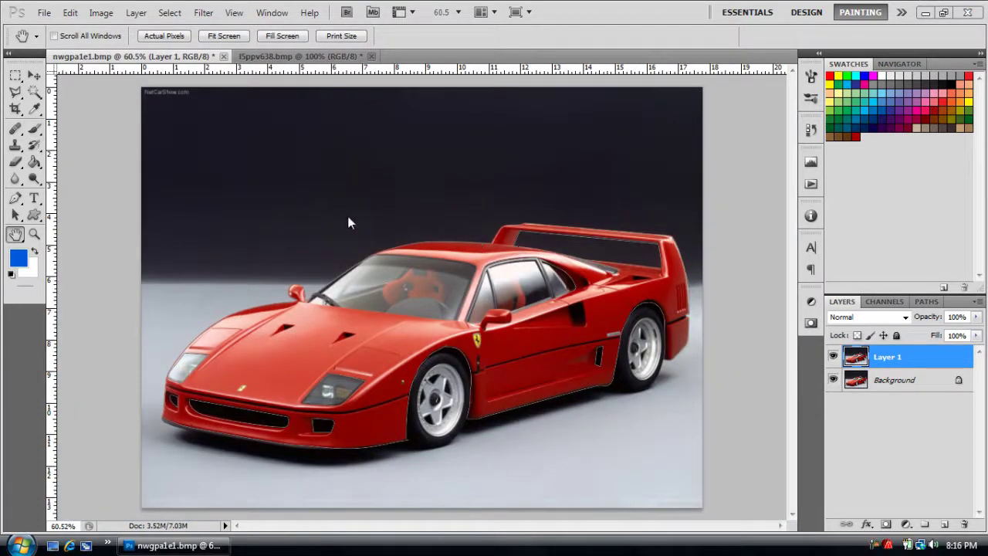
pyautogui.click(34, 235)
pyautogui.moveTo(305, 332); pyautogui.dragTo(310, 338)
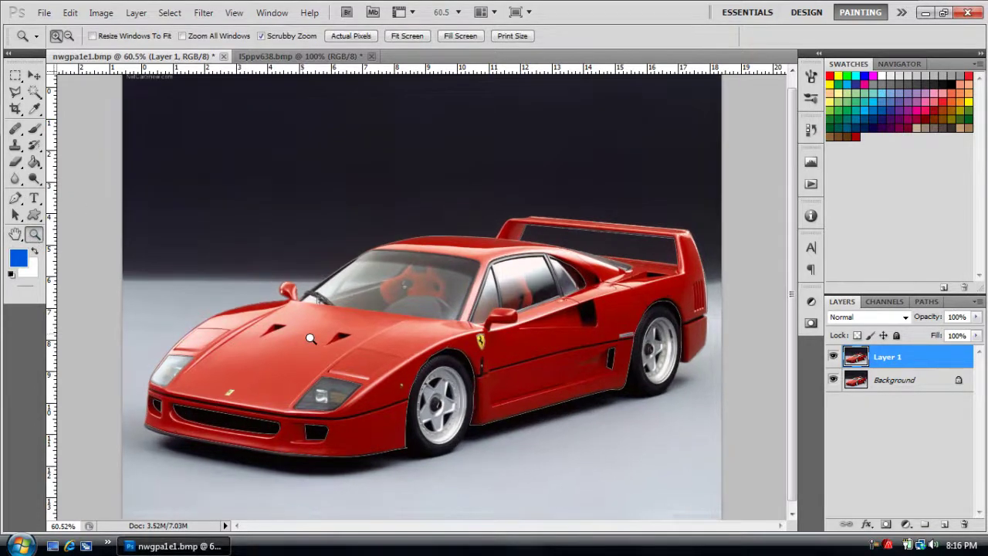
pyautogui.click(314, 322)
pyautogui.scroll(-2, 284, 336)
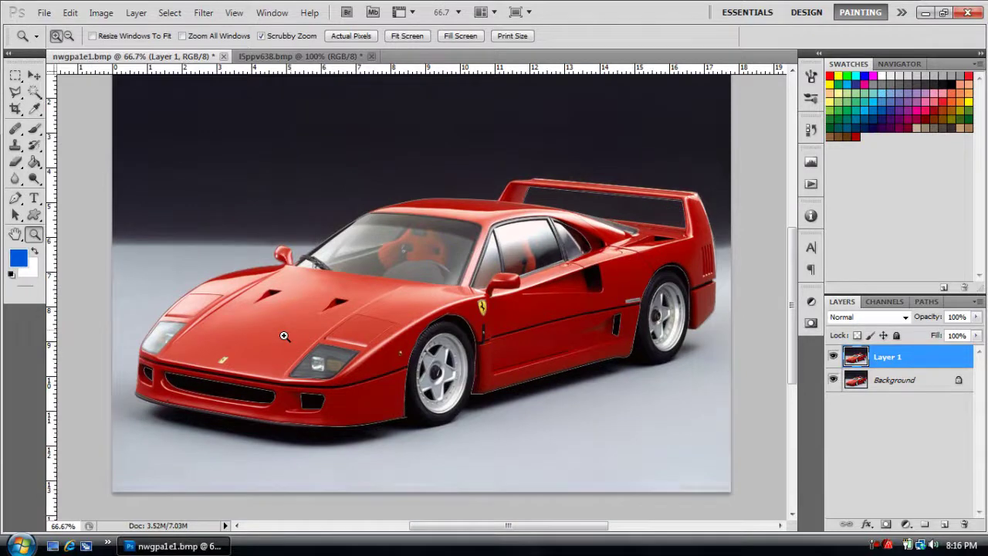
pyautogui.click(284, 336)
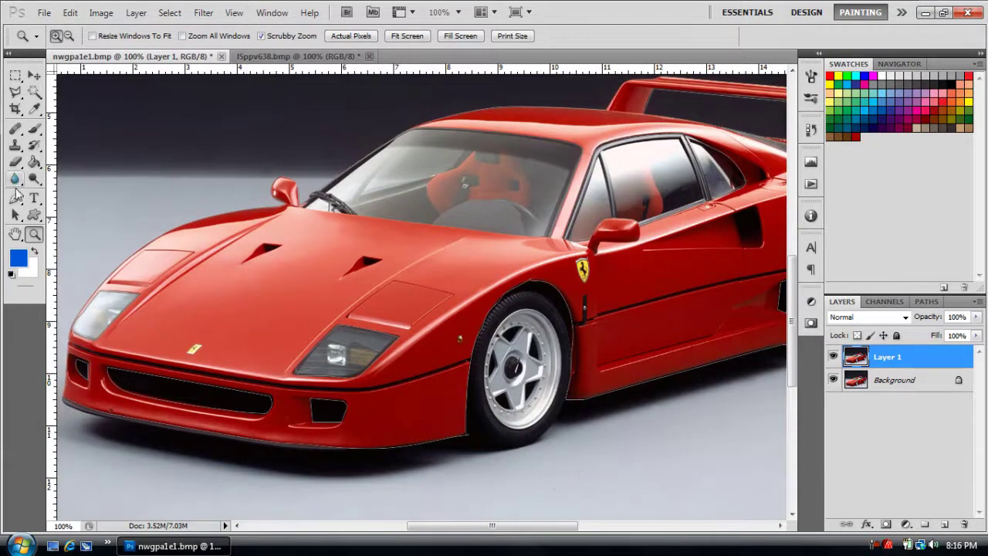
pyautogui.click(15, 197)
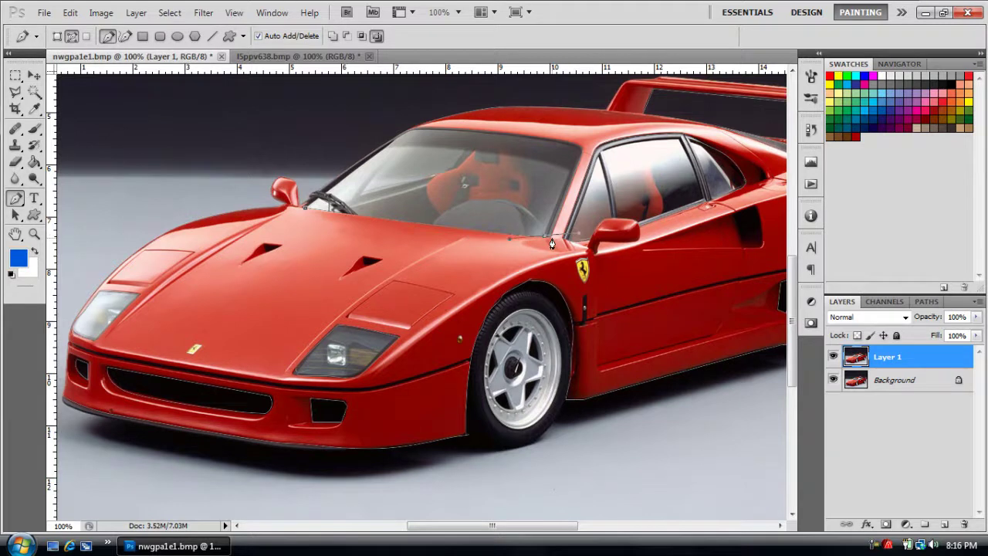
pyautogui.click(580, 148)
pyautogui.moveTo(421, 126); pyautogui.dragTo(395, 132)
pyautogui.click(383, 146)
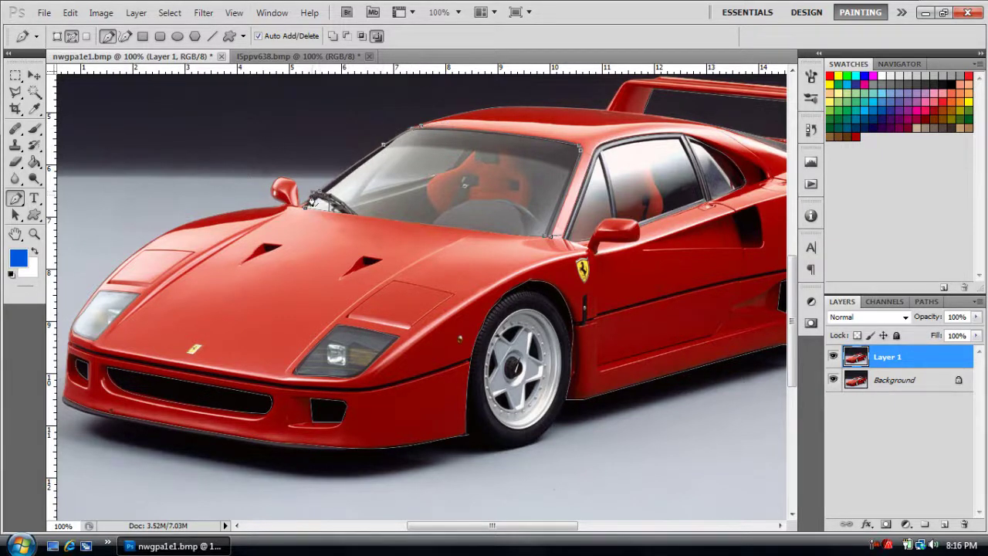
pyautogui.click(301, 208)
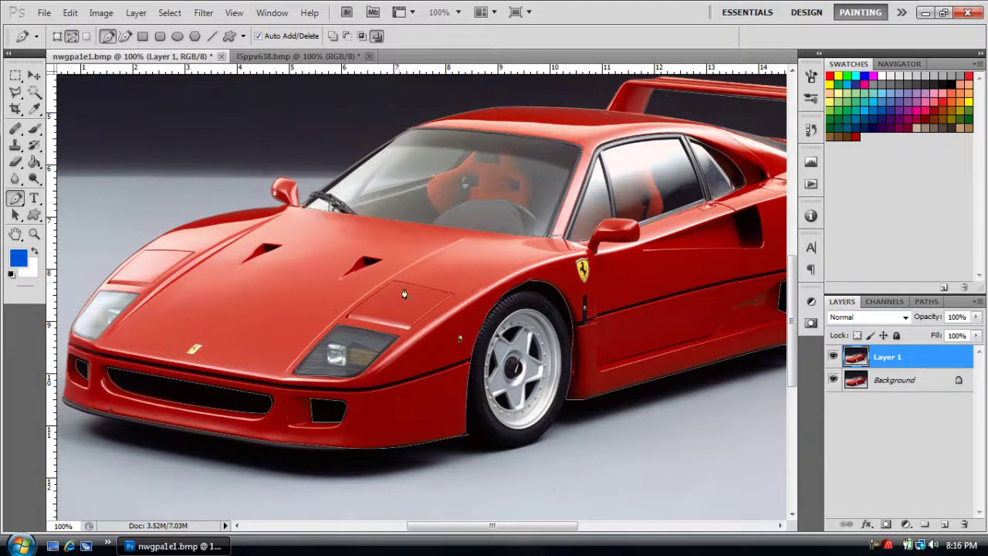
# Convert the car body paths into a selection
pyautogui.rightClick(562, 226)
pyautogui.click(588, 256)
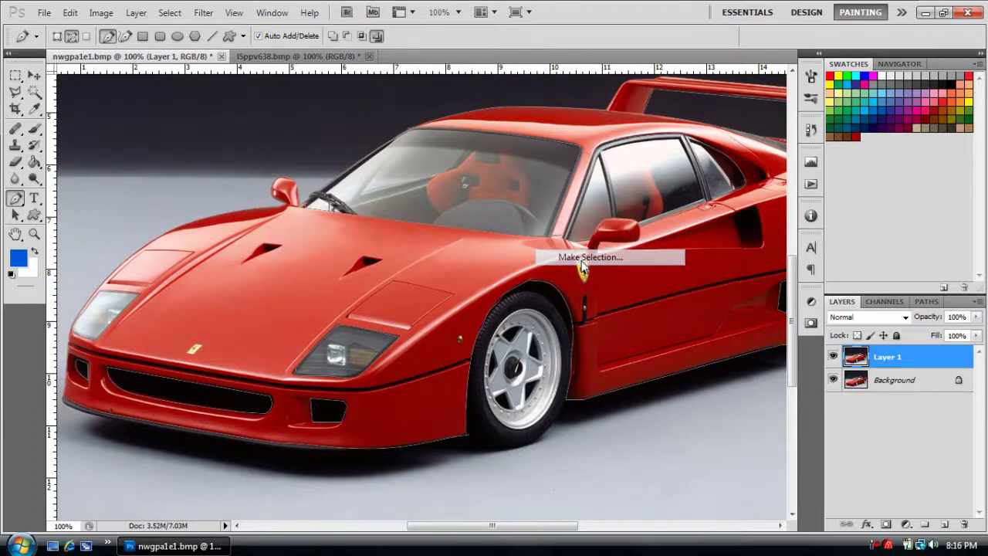
pyautogui.press('Return')
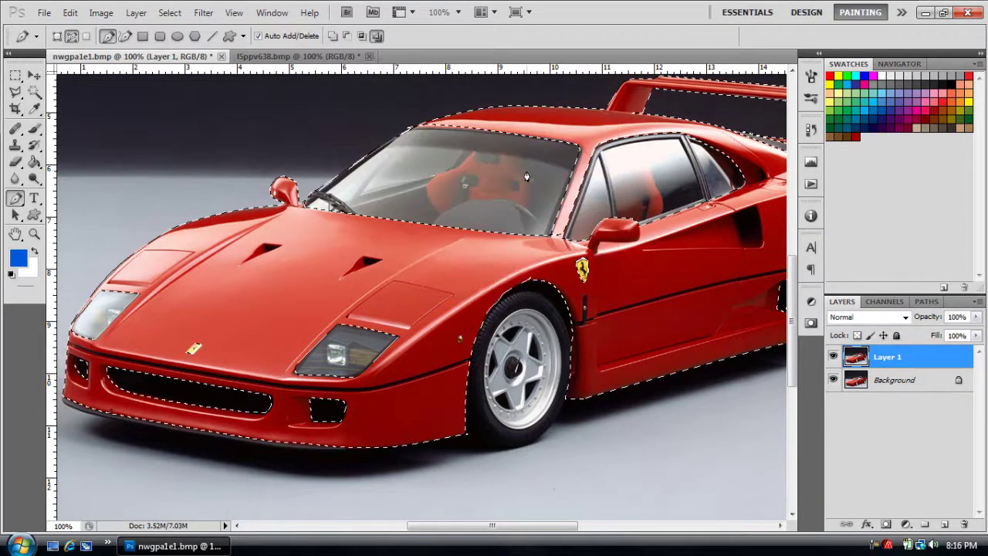
# Paint the entire selected car body blue on Layer 1 with a size 150 brush in Color mode, and deselect
pyautogui.doubleClick(15, 235)
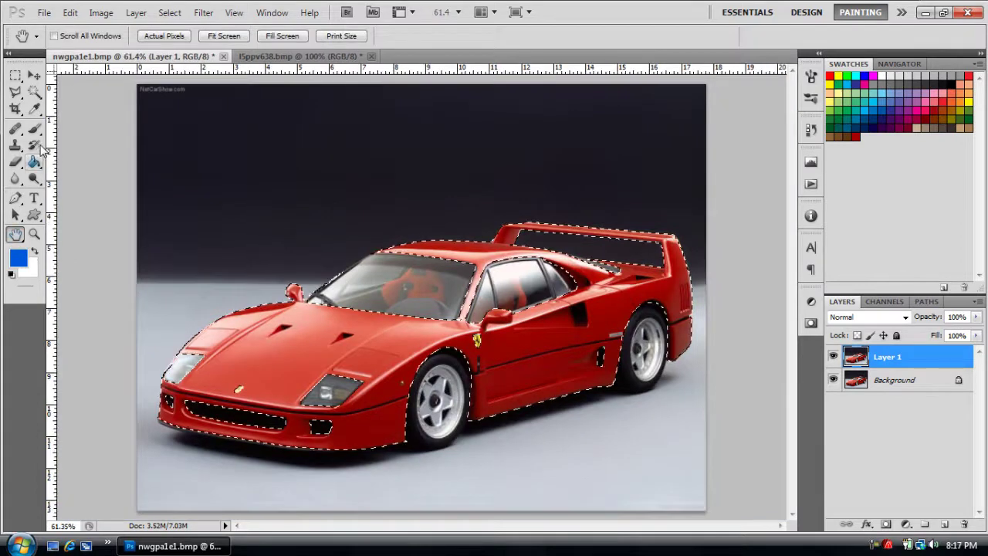
pyautogui.click(34, 129)
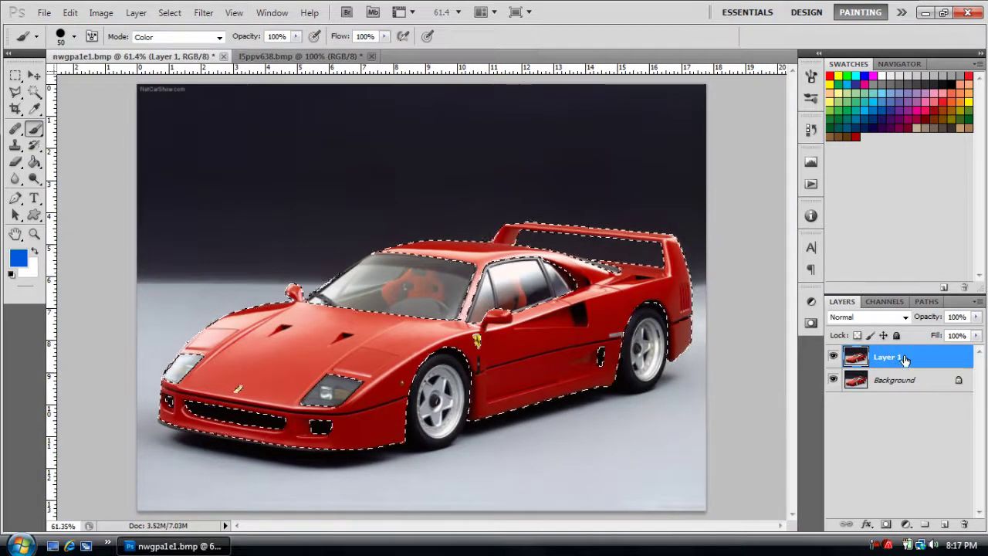
pyautogui.press(']')
pyautogui.press(']')
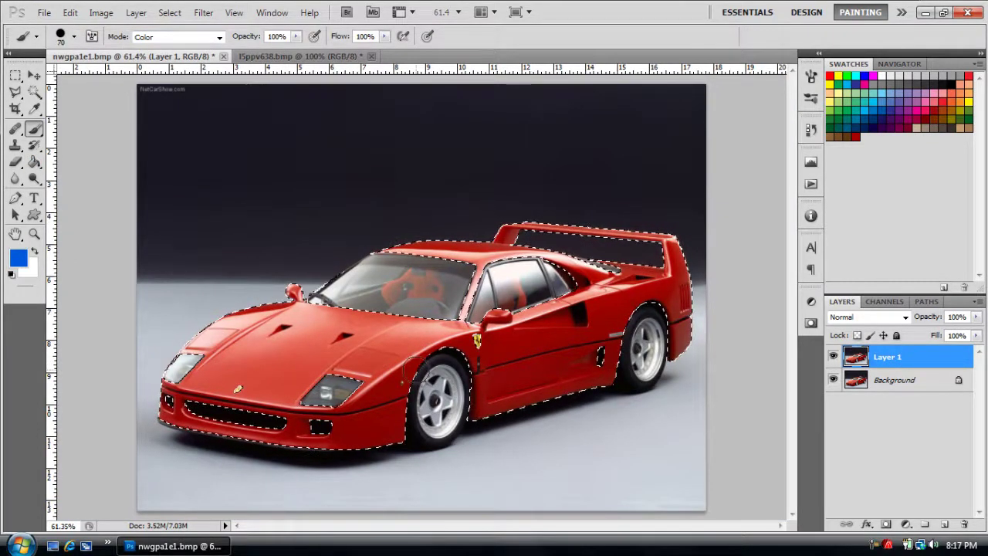
pyautogui.press(']')
pyautogui.press(']')
pyautogui.press(']')
pyautogui.press(']')
pyautogui.press(']')
pyautogui.moveTo(386, 386)
pyautogui.mouseDown()
pyautogui.moveTo(232, 357)
pyautogui.moveTo(220, 324)
pyautogui.moveTo(302, 311)
pyautogui.moveTo(363, 332)
pyautogui.moveTo(390, 382)
pyautogui.moveTo(478, 363)
pyautogui.moveTo(517, 317)
pyautogui.moveTo(545, 348)
pyautogui.mouseUp()
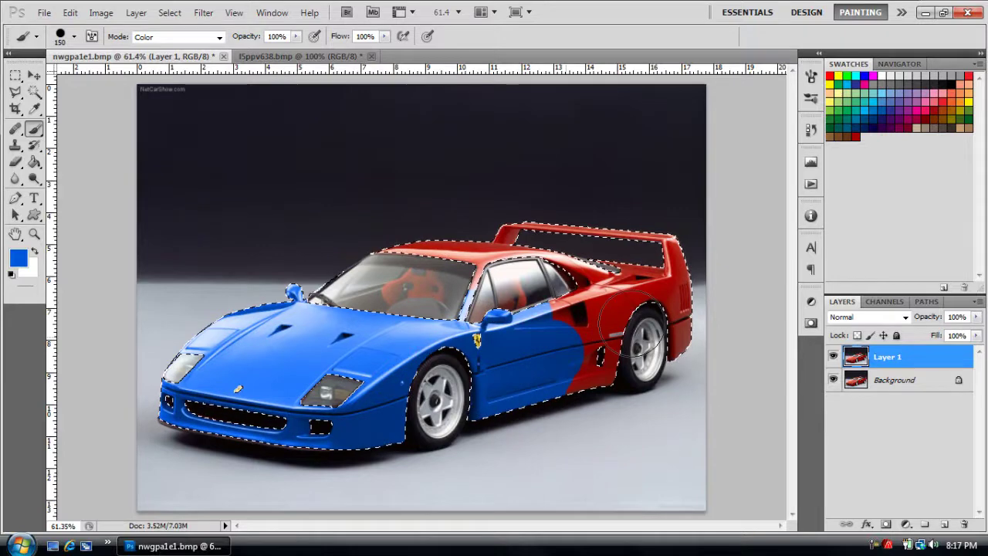
pyautogui.moveTo(634, 328)
pyautogui.mouseDown()
pyautogui.moveTo(565, 268)
pyautogui.moveTo(502, 341)
pyautogui.moveTo(549, 260)
pyautogui.moveTo(478, 323)
pyautogui.moveTo(467, 260)
pyautogui.moveTo(545, 241)
pyautogui.moveTo(467, 283)
pyautogui.moveTo(386, 249)
pyautogui.mouseUp()
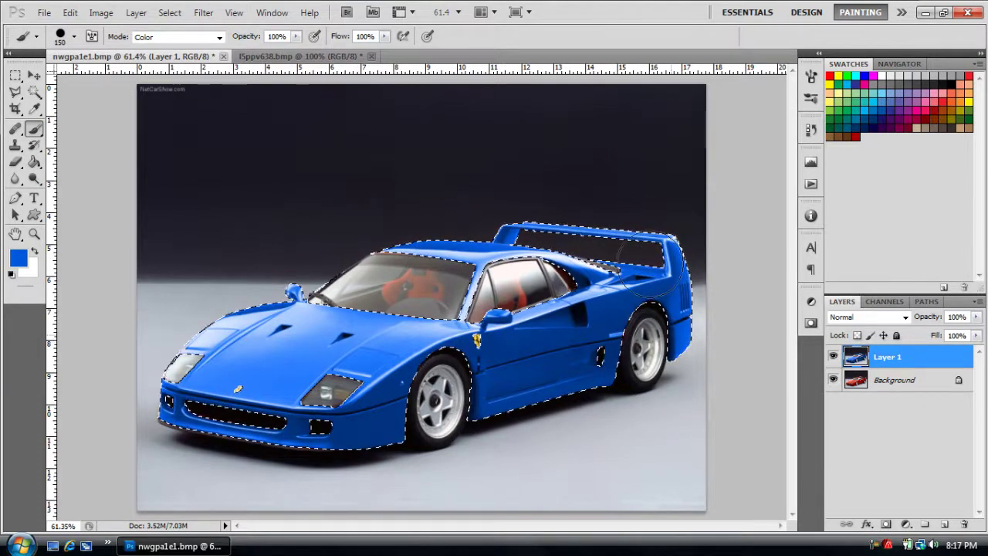
pyautogui.hotkey('ctrl', 'd')
pyautogui.press('v')
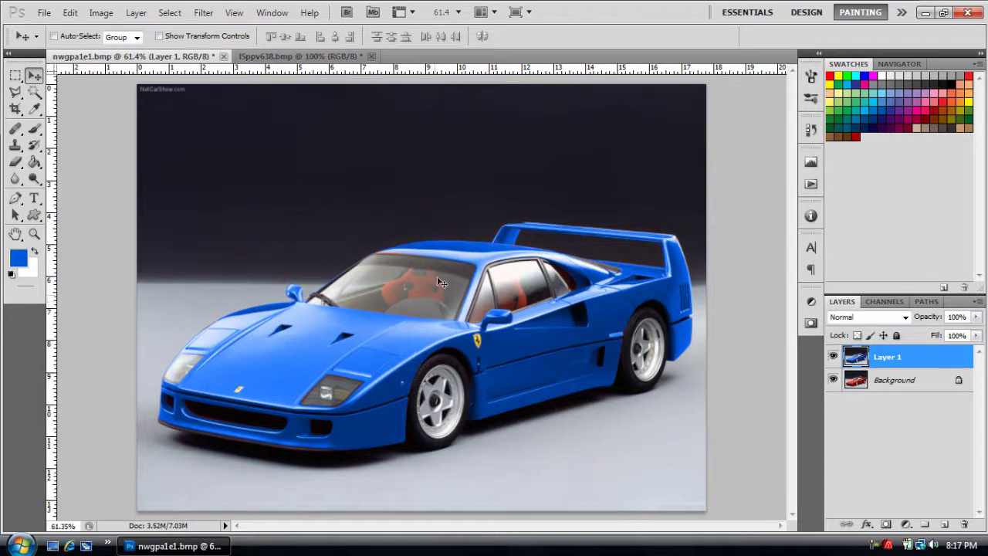
# Examine the recoloured body up close around the windshield, windows, headlights and front bumper for uneven edges
pyautogui.press('z')
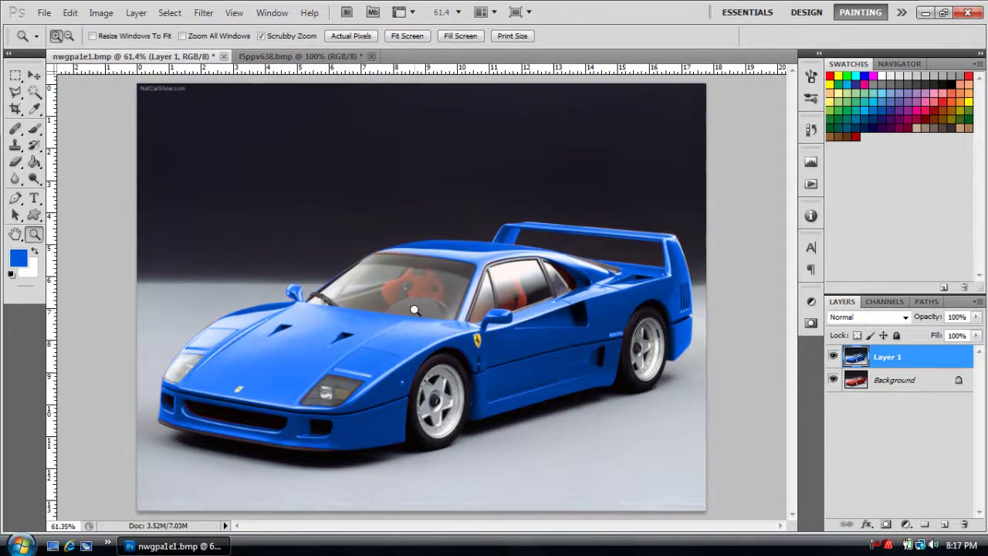
pyautogui.click(415, 309)
pyautogui.click(420, 311)
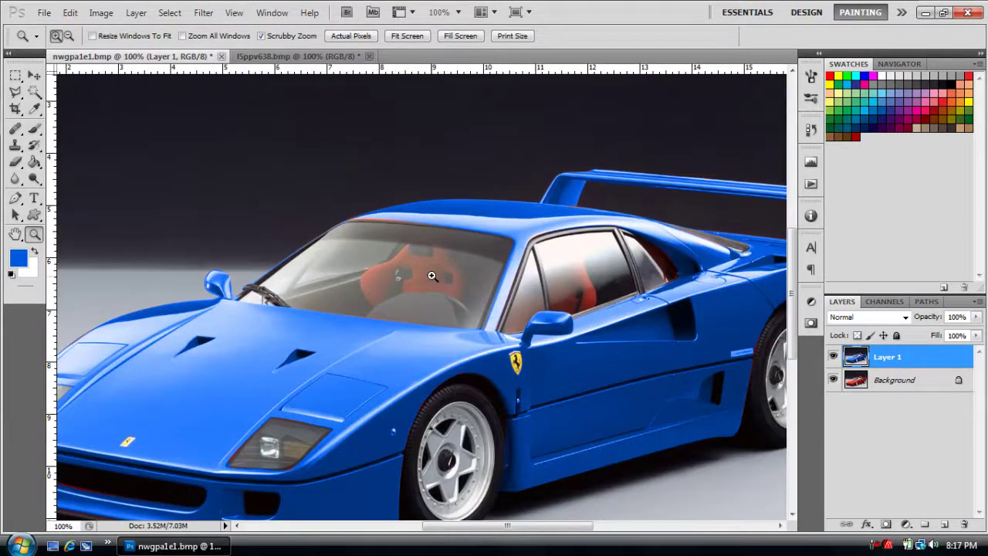
pyautogui.scroll(-1, 100, 238)
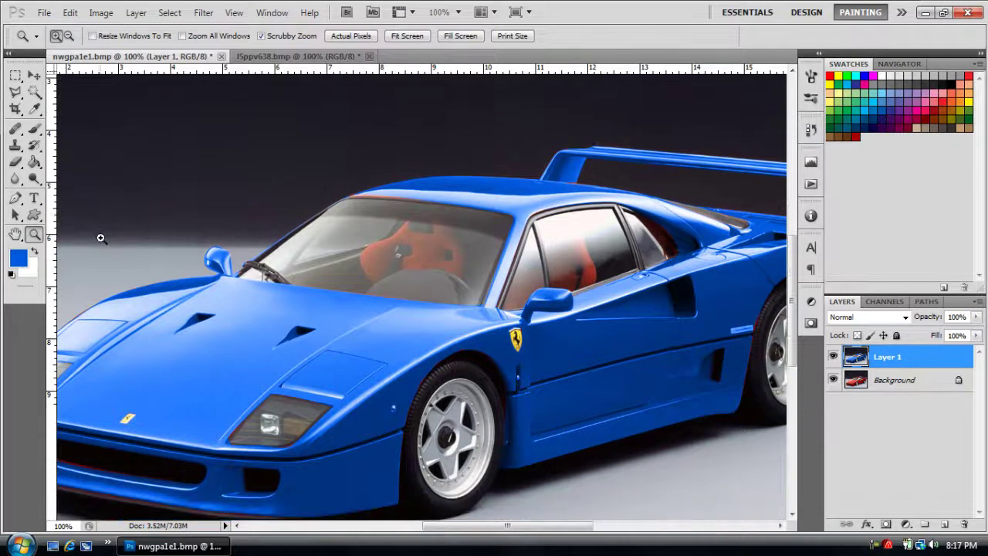
pyautogui.scroll(-1, 100, 238)
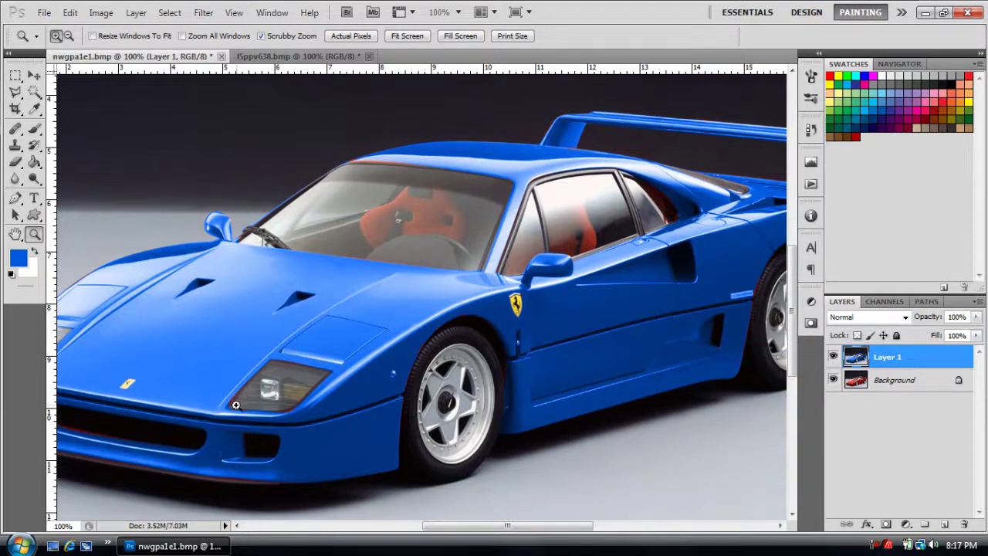
pyautogui.press('v')
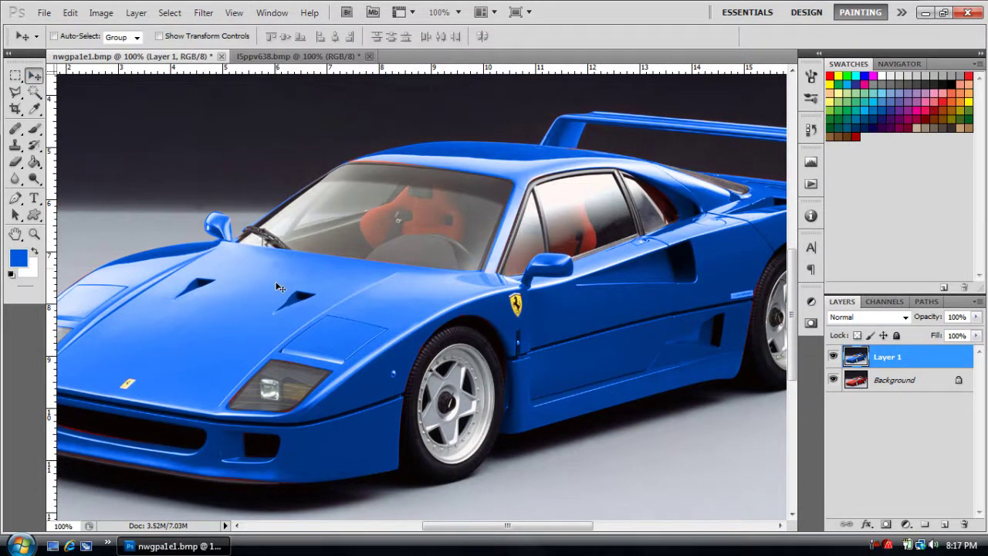
pyautogui.scroll(-2, 281, 283)
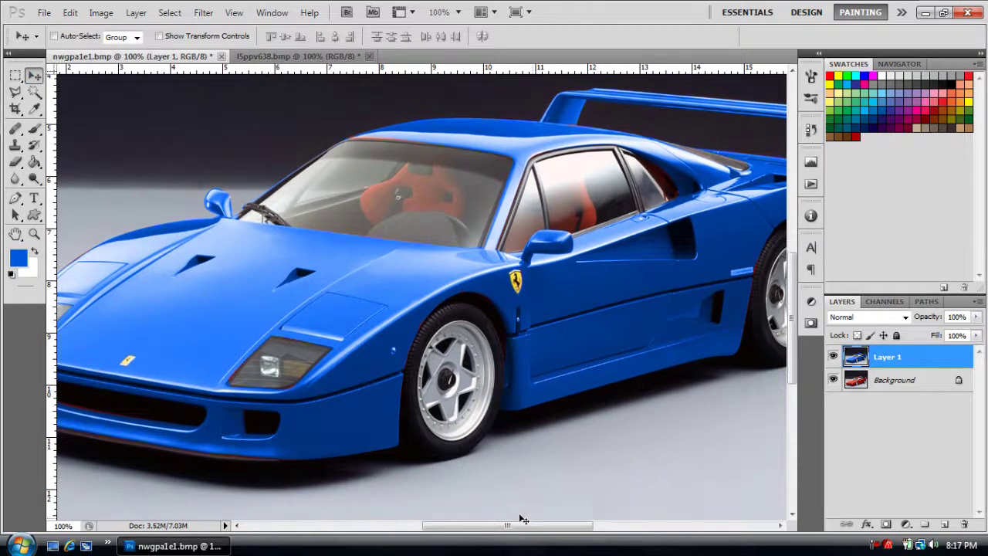
# Hide Layer 1 to compare the blue car with the original red one, and make the Background layer active
pyautogui.doubleClick(15, 234)
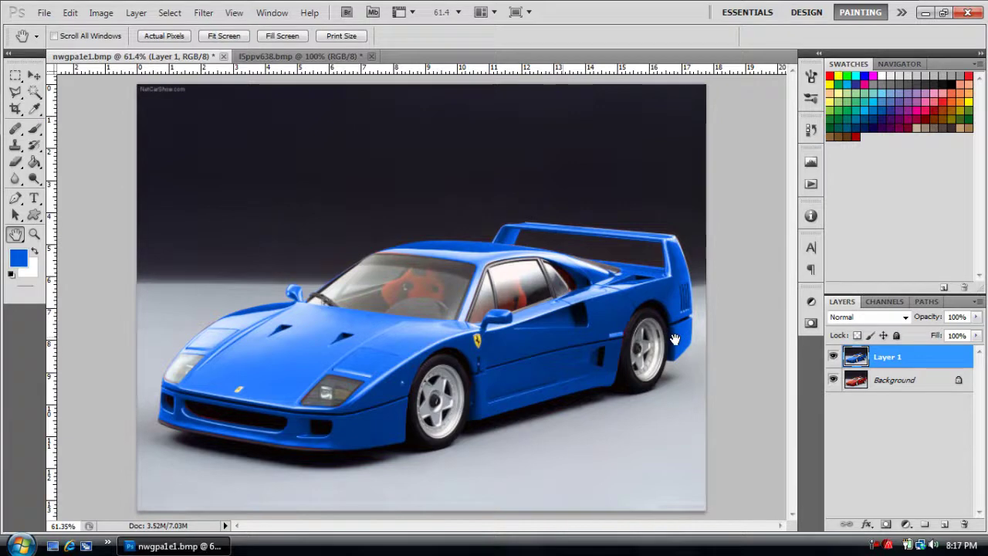
pyautogui.click(833, 357)
pyautogui.click(890, 380)
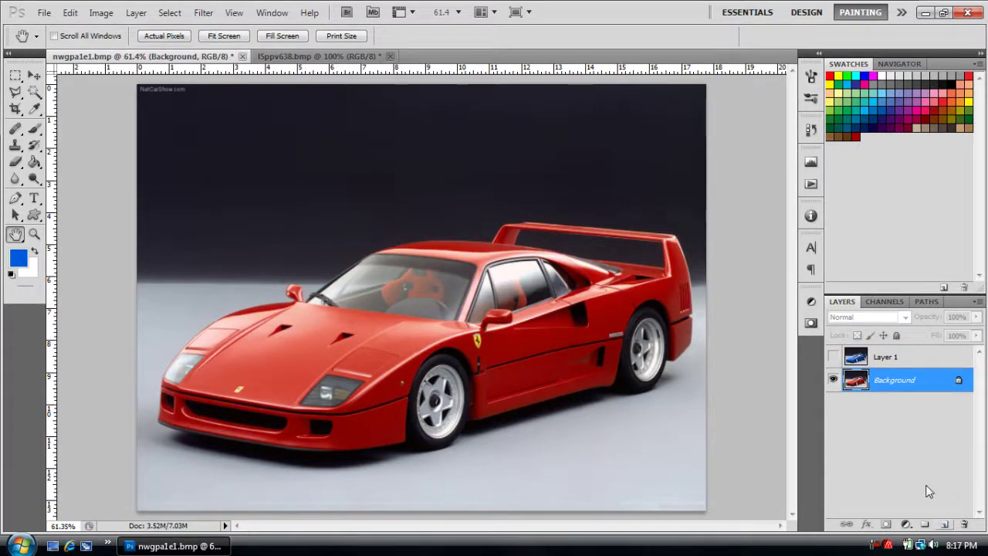
pyautogui.click(886, 357)
pyautogui.hotkey('ctrl', 'j')
pyautogui.click(834, 357)
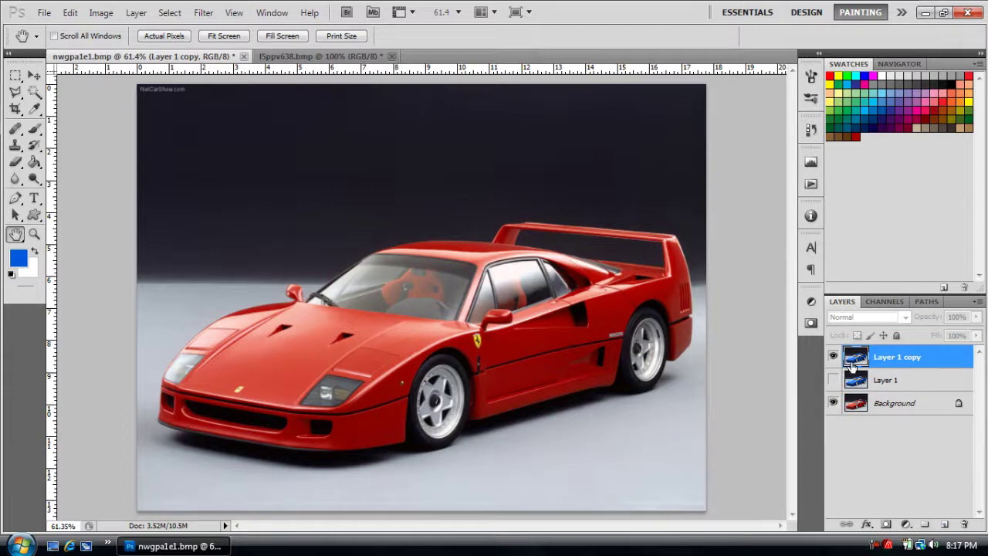
pyautogui.moveTo(868, 365); pyautogui.dragTo(965, 524)
pyautogui.moveTo(888, 380); pyautogui.dragTo(965, 524)
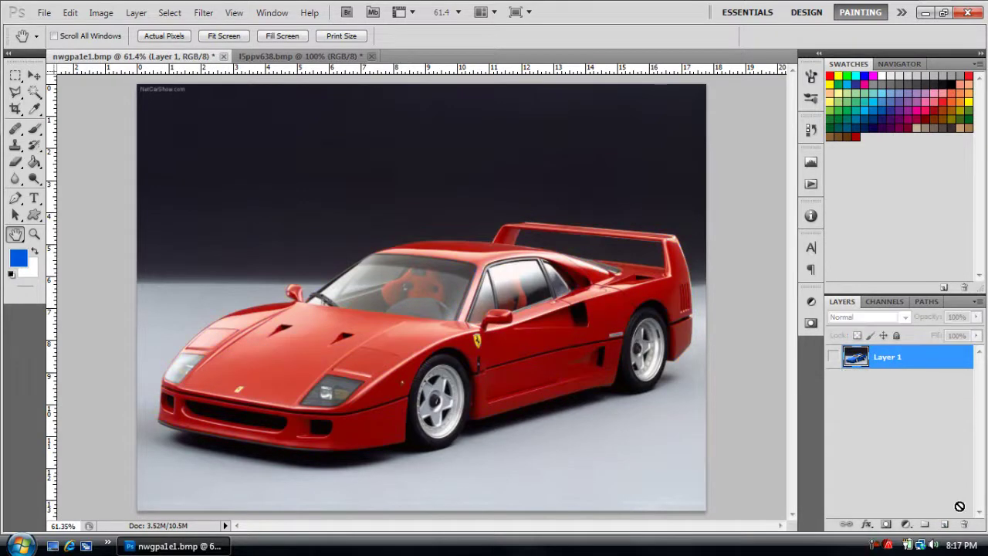
pyautogui.hotkey('ctrl', 'z')
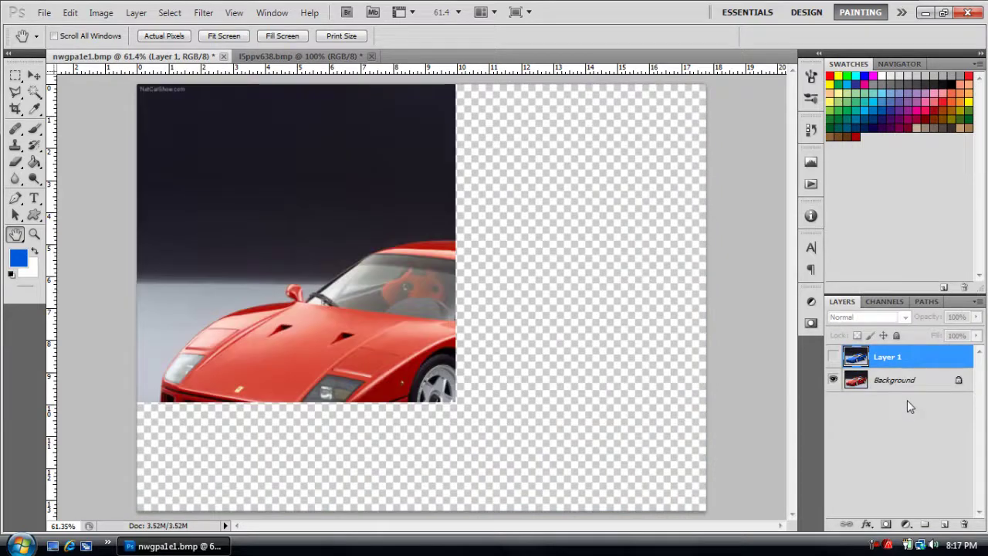
# Duplicate the Background layer and paint blue patches freehand over the copy's hood and windshield with the size 150 Color-mode brush
pyautogui.hotkey('ctrl', 'alt', 'z')
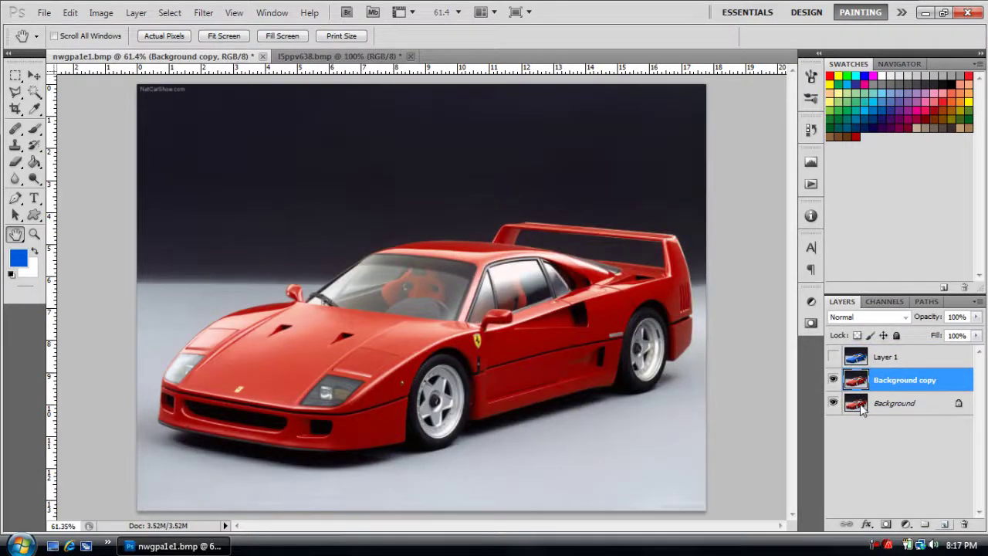
pyautogui.press('b')
pyautogui.moveTo(293, 324)
pyautogui.mouseDown()
pyautogui.moveTo(309, 363)
pyautogui.moveTo(340, 386)
pyautogui.moveTo(339, 355)
pyautogui.moveTo(361, 359)
pyautogui.moveTo(343, 390)
pyautogui.moveTo(409, 355)
pyautogui.mouseUp()
pyautogui.moveTo(425, 290); pyautogui.dragTo(452, 305)
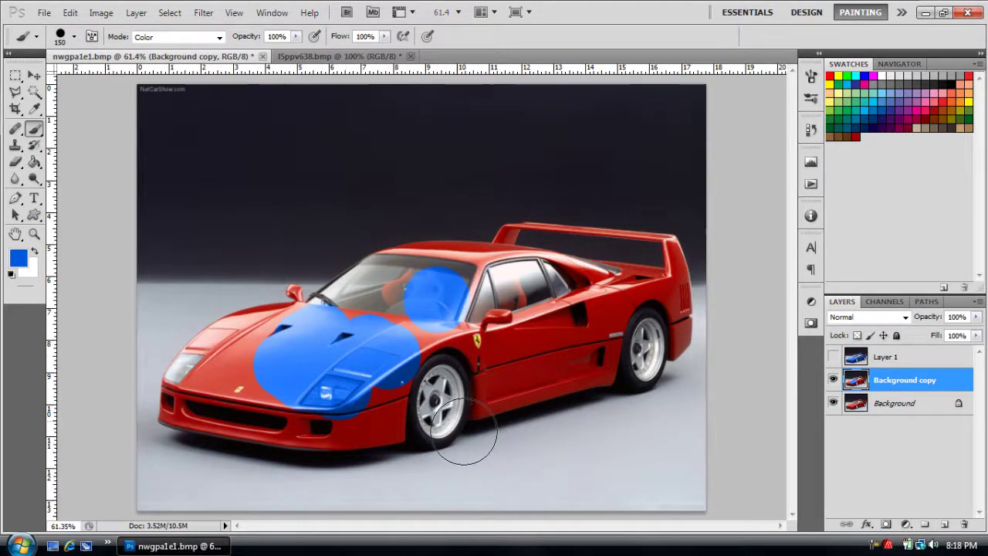
pyautogui.click(34, 77)
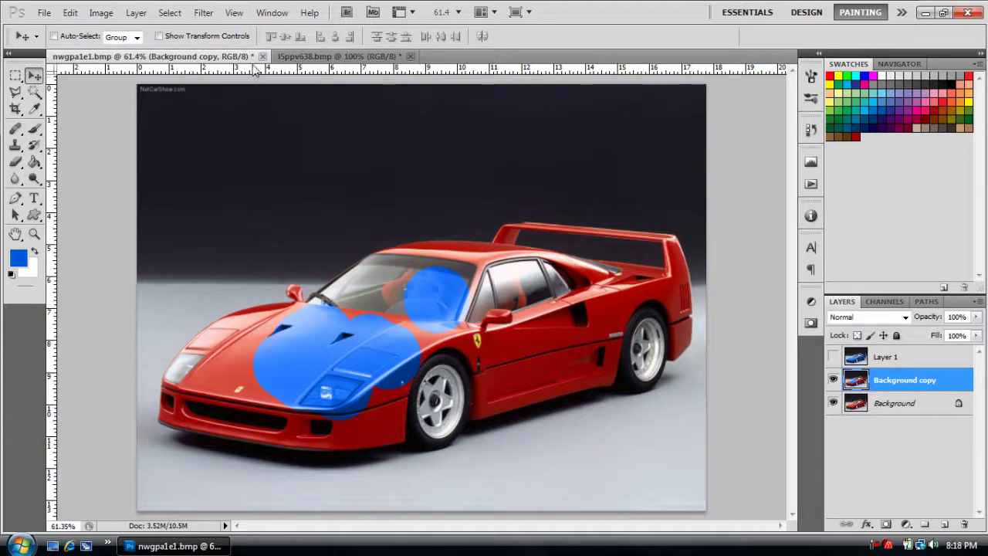
# Duplicate the Background layer in the l5ppv638.bmp portrait and ready the Brush tool in Color mode
pyautogui.click(309, 57)
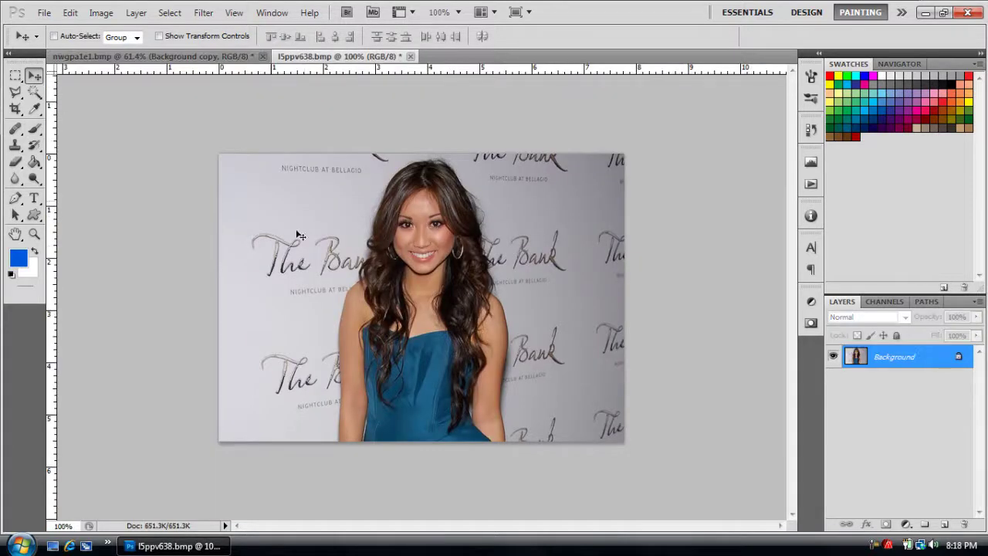
pyautogui.click(34, 234)
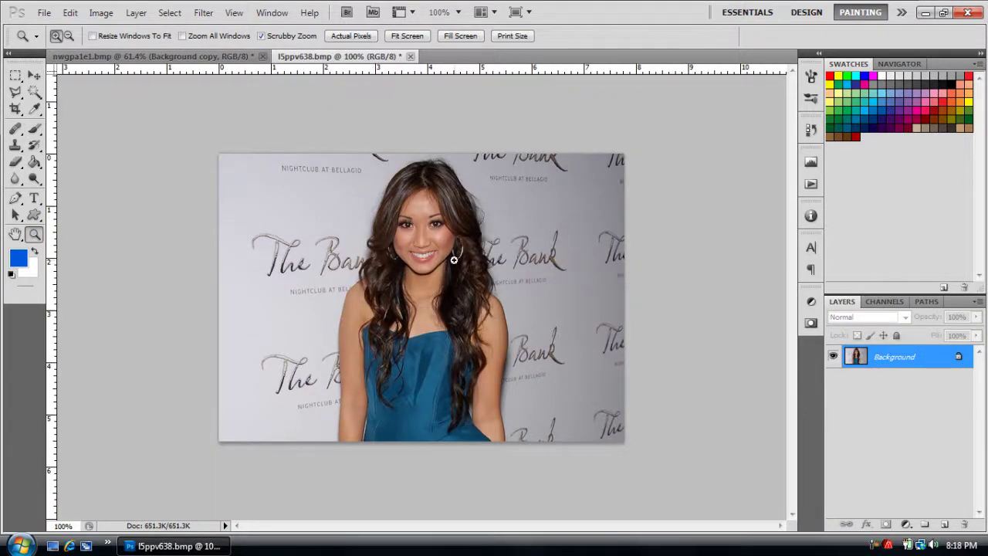
pyautogui.moveTo(904, 362); pyautogui.dragTo(943, 524)
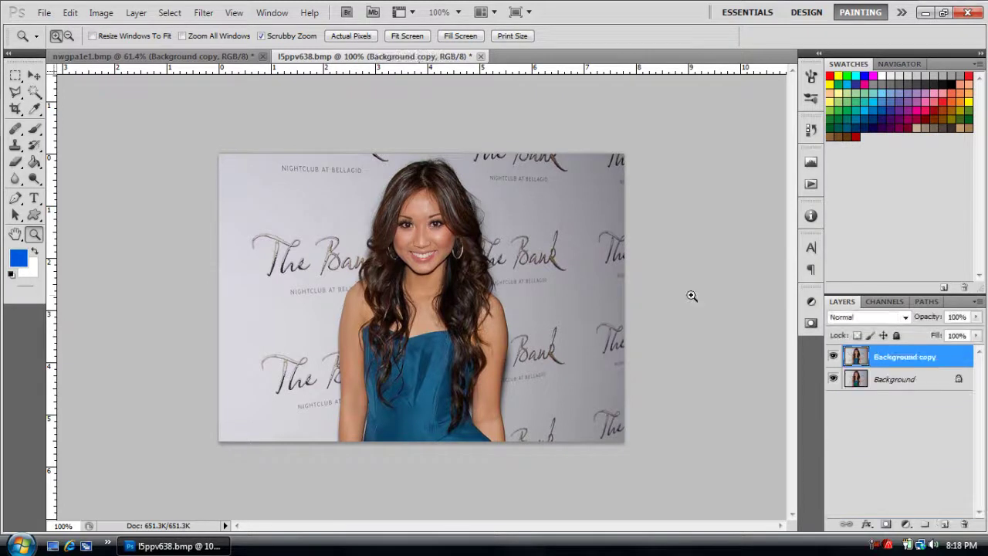
pyautogui.click(34, 129)
pyautogui.click(153, 37)
pyautogui.click(163, 37)
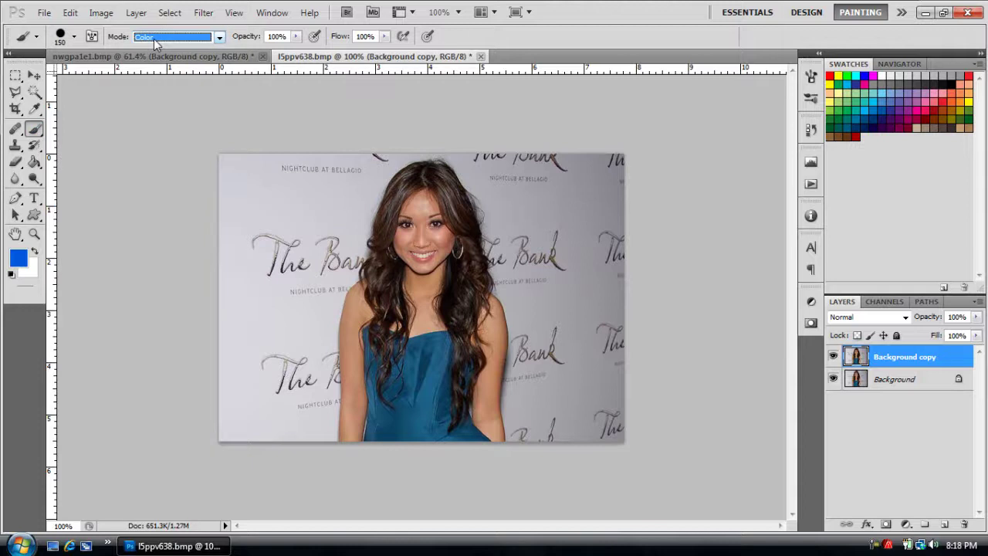
# Change the foreground color to a strong, slightly dark red
pyautogui.click(19, 258)
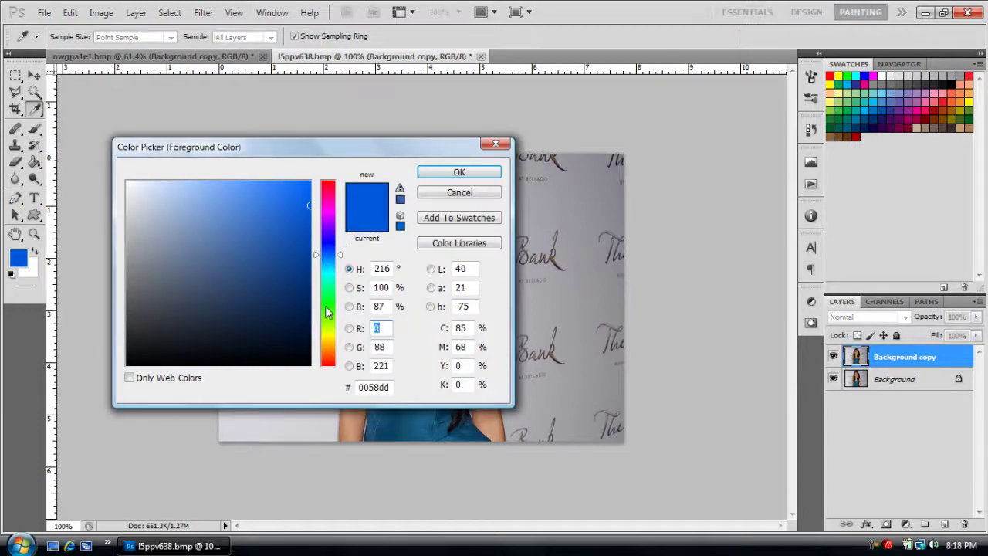
pyautogui.click(330, 313)
pyautogui.moveTo(330, 310); pyautogui.dragTo(330, 181)
pyautogui.click(304, 229)
pyautogui.click(311, 222)
pyautogui.click(446, 177)
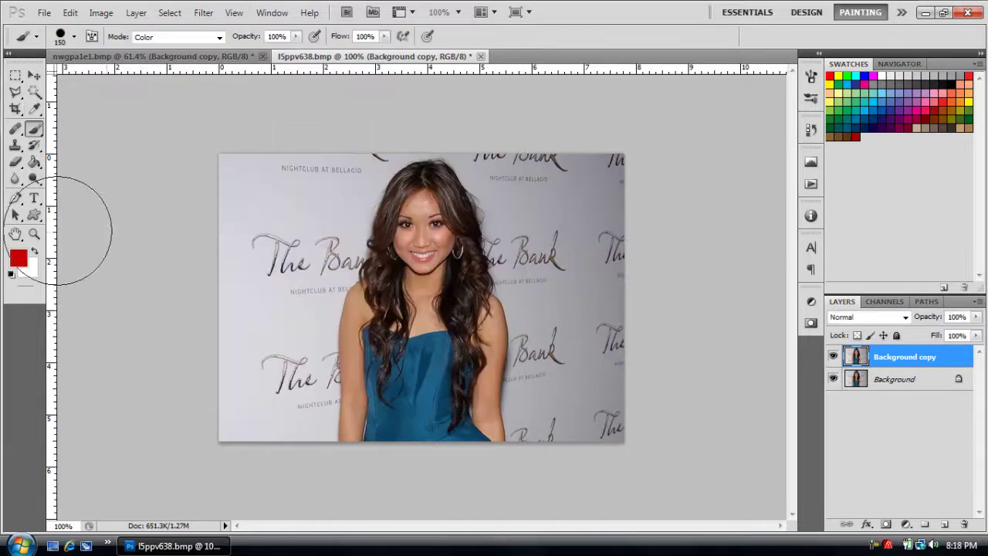
# Reduce the brush to size 15 and paint the lower part of the blue dress red on the background copy
pyautogui.press('z')
pyautogui.click(421, 396)
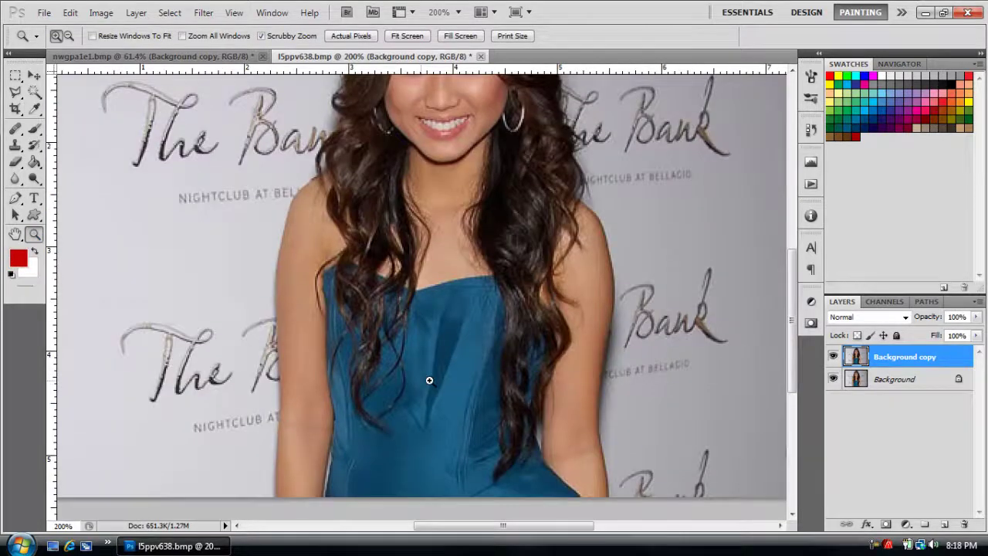
pyautogui.press('b')
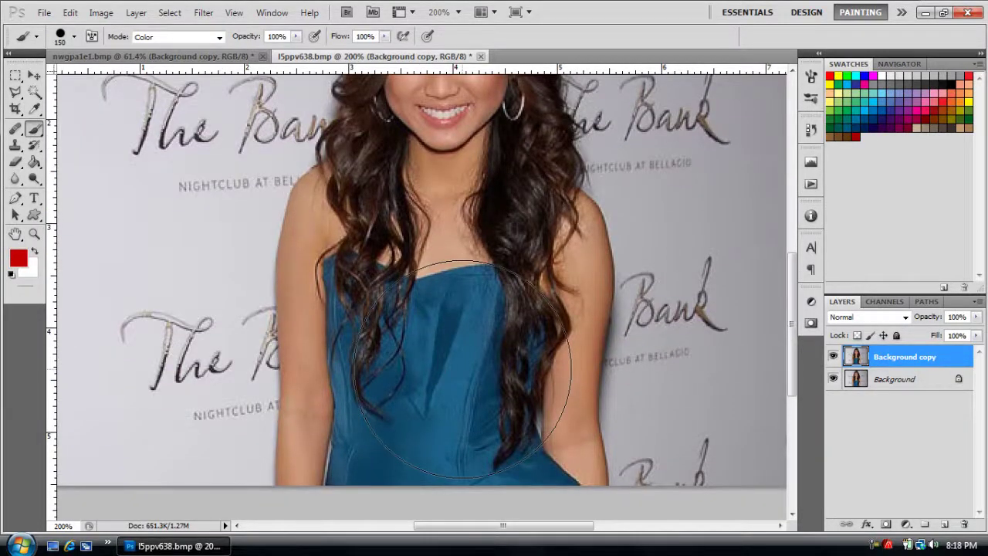
pyautogui.press('[')
pyautogui.press('[')
pyautogui.press('[')
pyautogui.press('[')
pyautogui.press('[')
pyautogui.press('[')
pyautogui.press('[')
pyautogui.press('[')
pyautogui.press('[')
pyautogui.press('[')
pyautogui.press('[')
pyautogui.press('[')
pyautogui.press('[')
pyautogui.press('[')
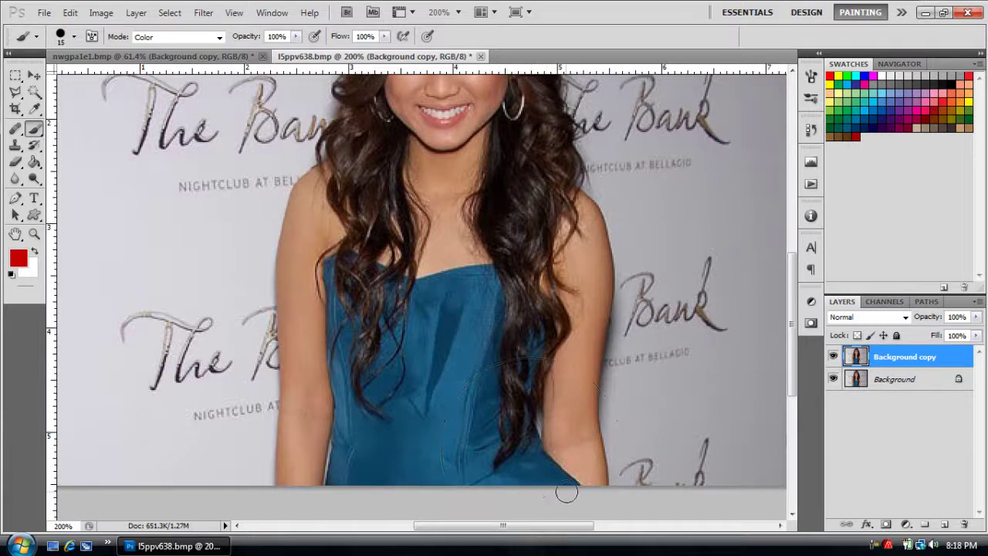
pyautogui.moveTo(571, 487)
pyautogui.mouseDown()
pyautogui.moveTo(546, 471)
pyautogui.moveTo(547, 484)
pyautogui.mouseUp()
pyautogui.moveTo(337, 482); pyautogui.dragTo(339, 472)
pyautogui.moveTo(435, 465)
pyautogui.mouseDown()
pyautogui.moveTo(506, 461)
pyautogui.moveTo(516, 452)
pyautogui.moveTo(525, 467)
pyautogui.mouseUp()
# Paint the dress areas between the hair strands and along both sides of the bodice red with a brush of about size 10
pyautogui.press('[')
pyautogui.press('[')
pyautogui.moveTo(533, 438); pyautogui.dragTo(525, 433)
pyautogui.moveTo(523, 402)
pyautogui.mouseDown()
pyautogui.moveTo(541, 349)
pyautogui.moveTo(533, 339)
pyautogui.moveTo(536, 349)
pyautogui.mouseUp()
pyautogui.press(']')
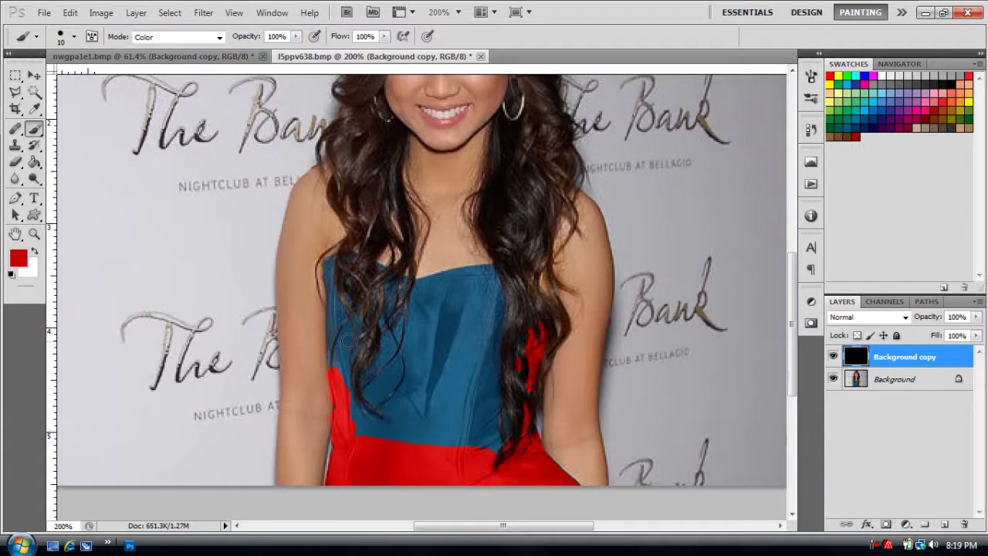
pyautogui.moveTo(349, 340); pyautogui.dragTo(340, 309)
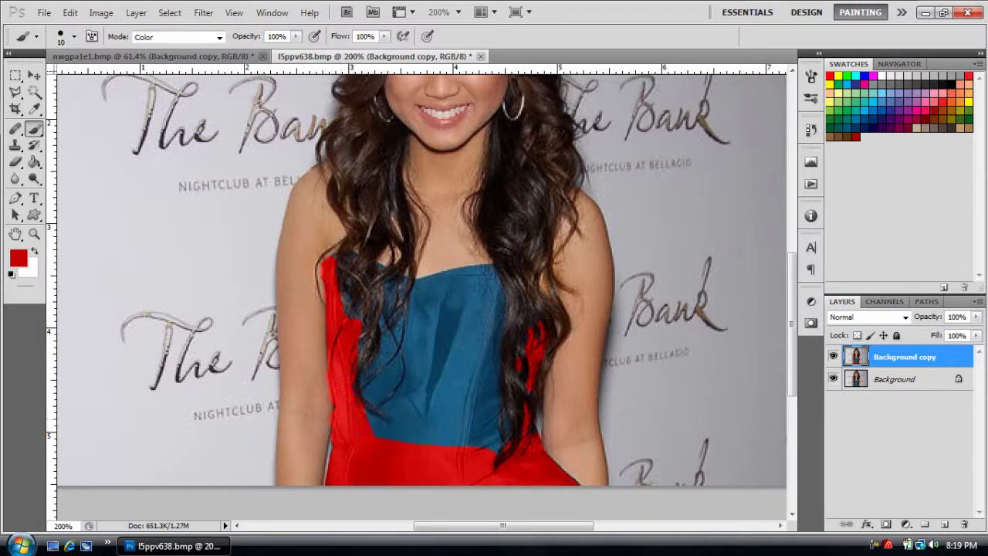
# Enlarge the brush to size 30 and paint the open middle area of the bodice red, starting along its right half
pyautogui.press(']')
pyautogui.press(']')
pyautogui.moveTo(447, 433)
pyautogui.mouseDown()
pyautogui.moveTo(495, 440)
pyautogui.moveTo(477, 426)
pyautogui.mouseUp()
pyautogui.moveTo(475, 394)
pyautogui.mouseDown()
pyautogui.moveTo(498, 301)
pyautogui.moveTo(462, 289)
pyautogui.moveTo(483, 306)
pyautogui.moveTo(480, 288)
pyautogui.mouseUp()
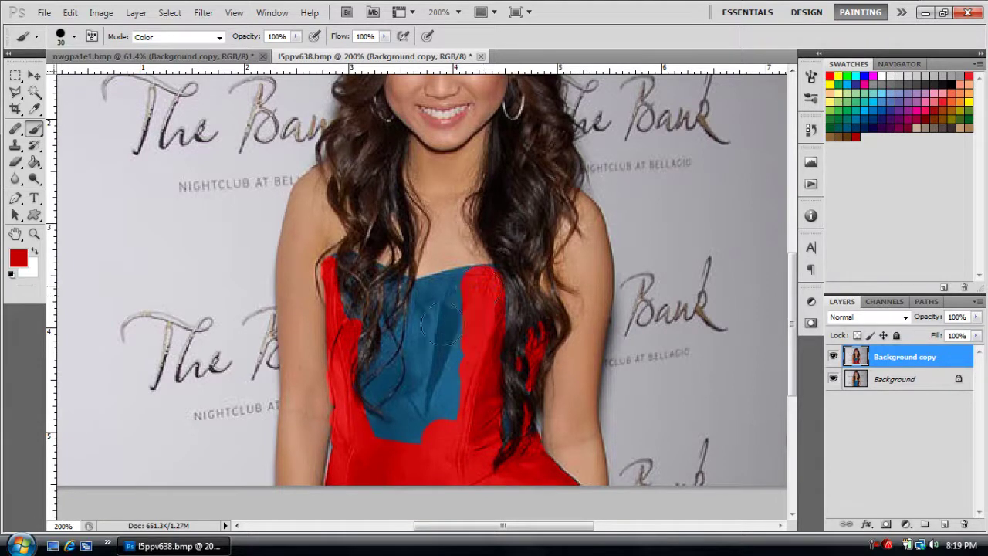